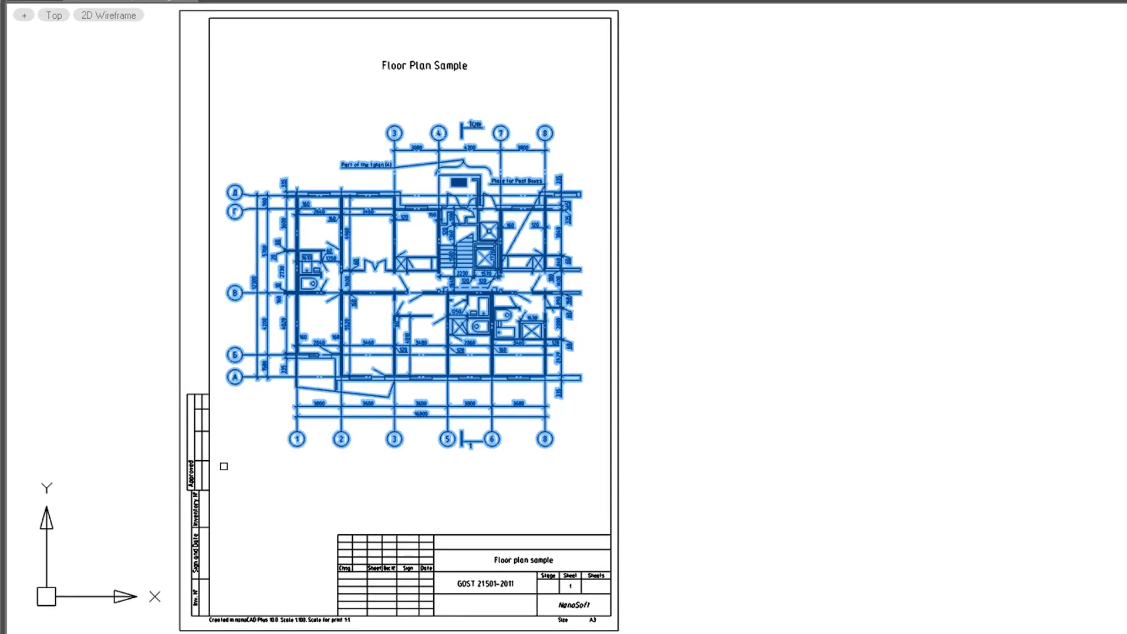
Confirm the selection of the floor plan and pick a base point just outside its lower-left corner
key(Return)
click(255, 431)
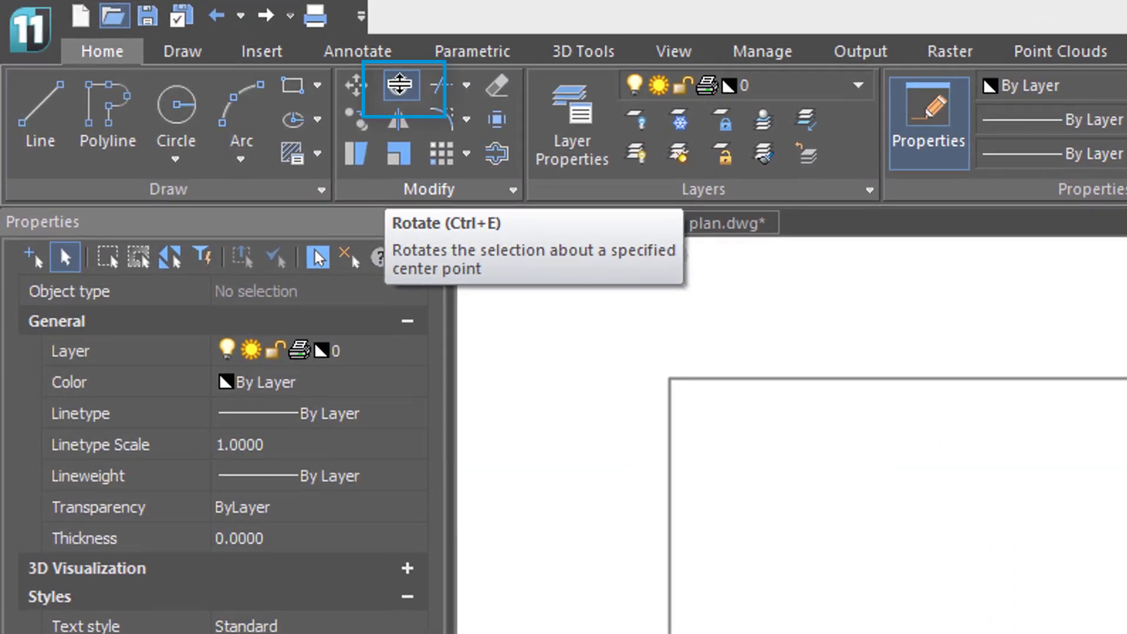
Start rotating the blue square with its lower-left corner as the base point
click(398, 82)
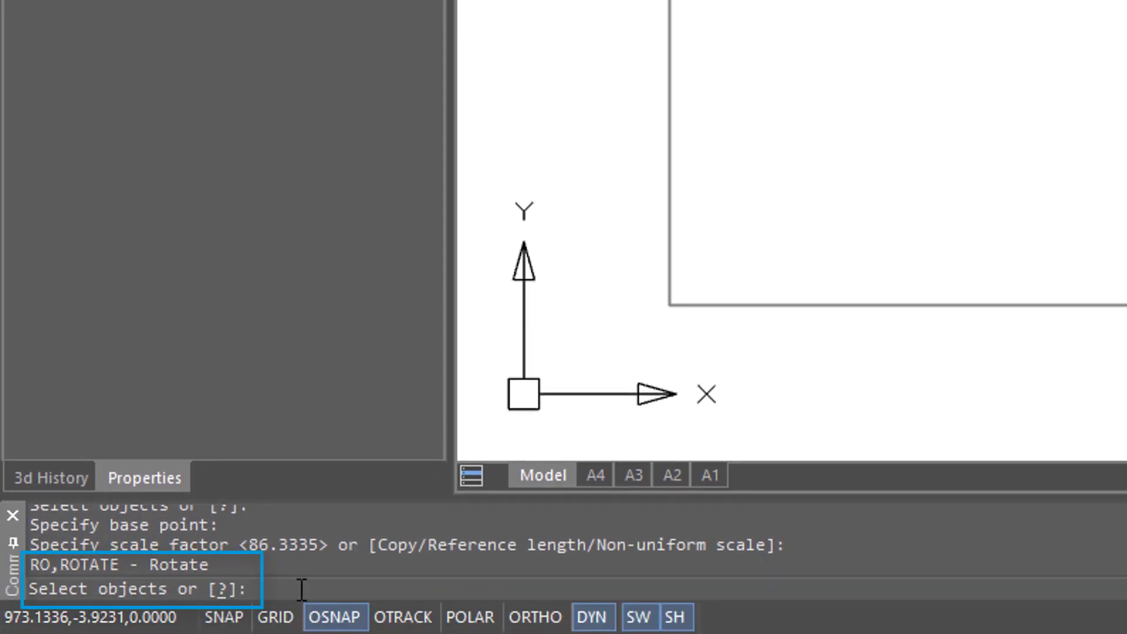
click(1126, 151)
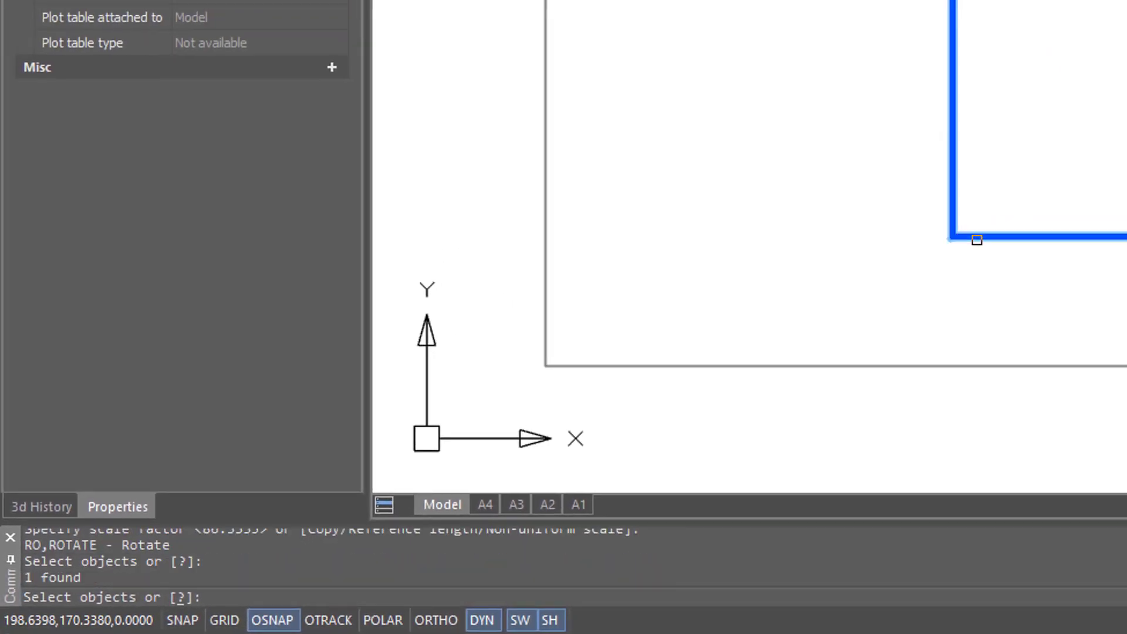
key(Return)
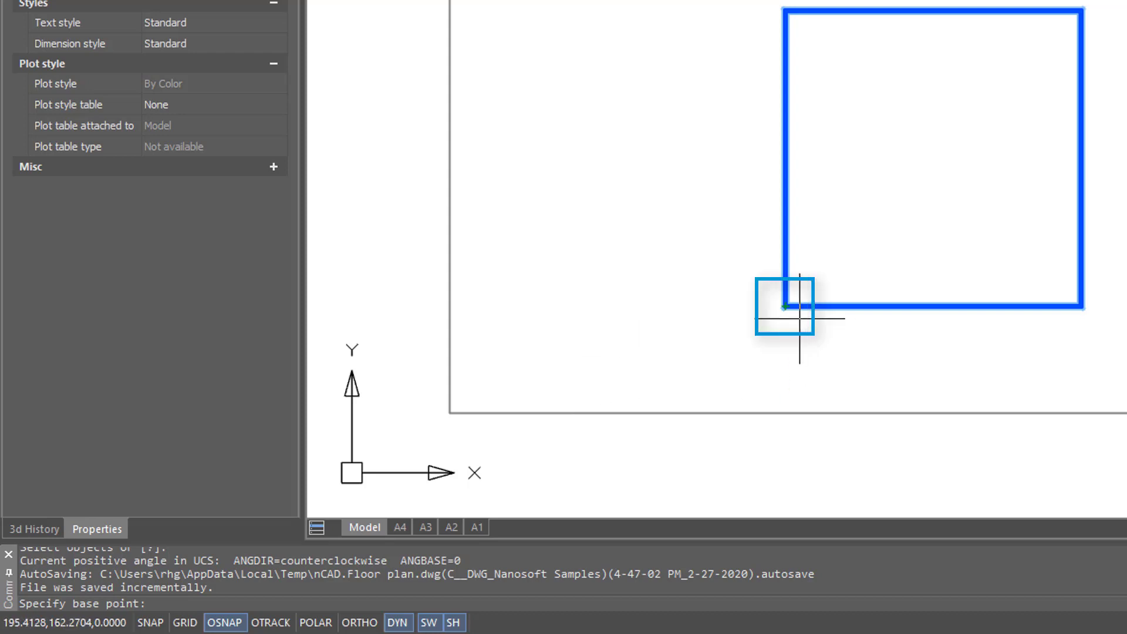
click(781, 304)
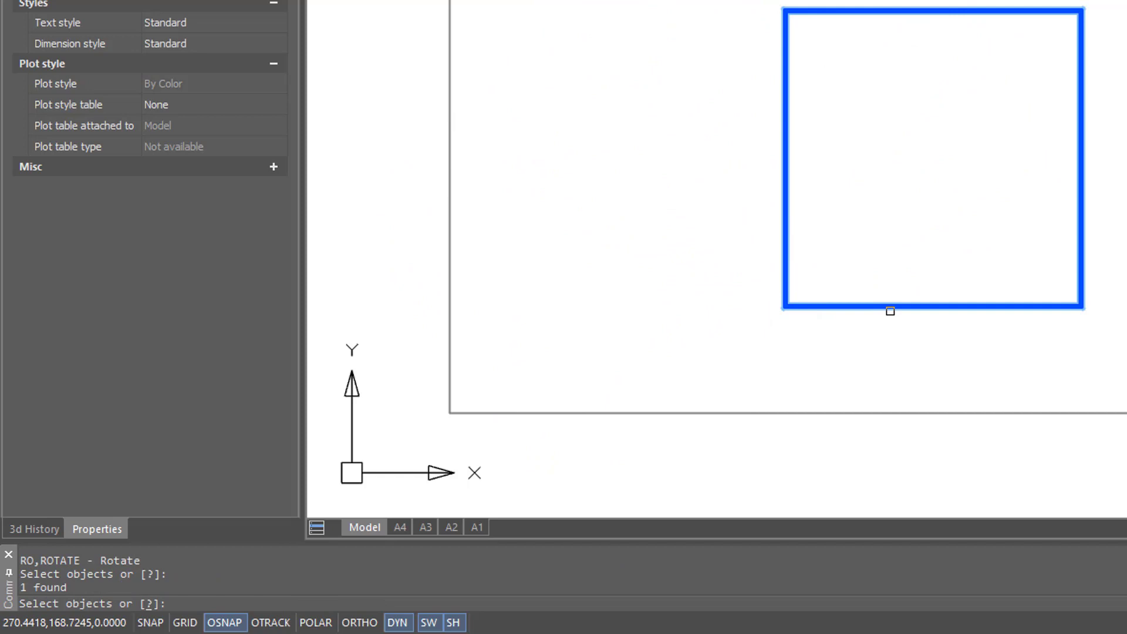
Rotate the blue square by -30 degrees about a point near its centre and undo the rotation
key(Return)
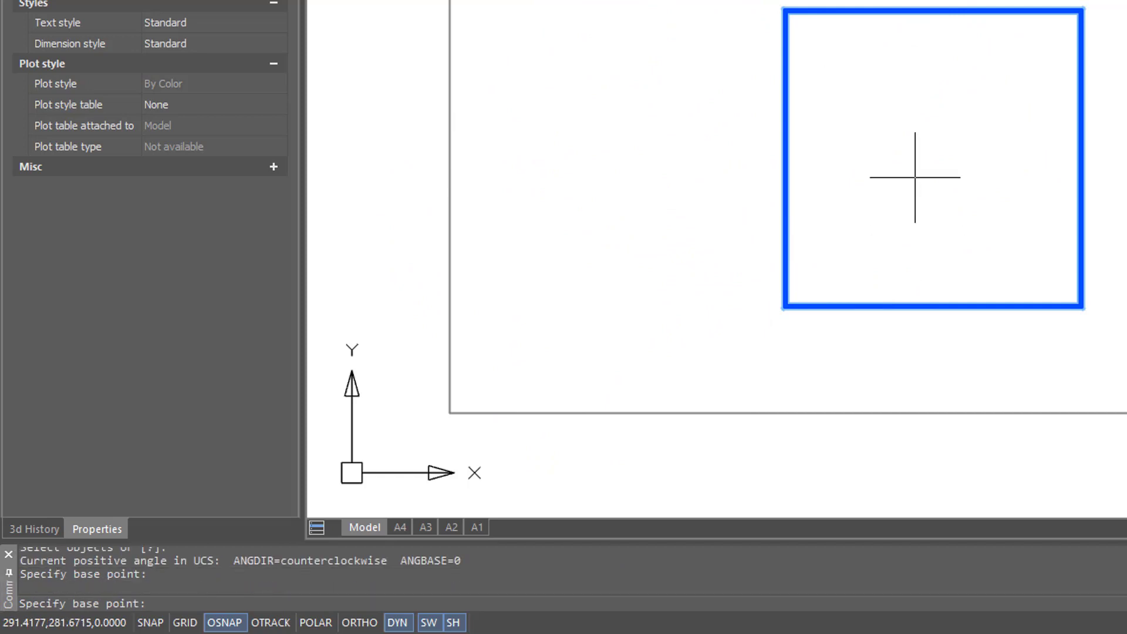
click(939, 160)
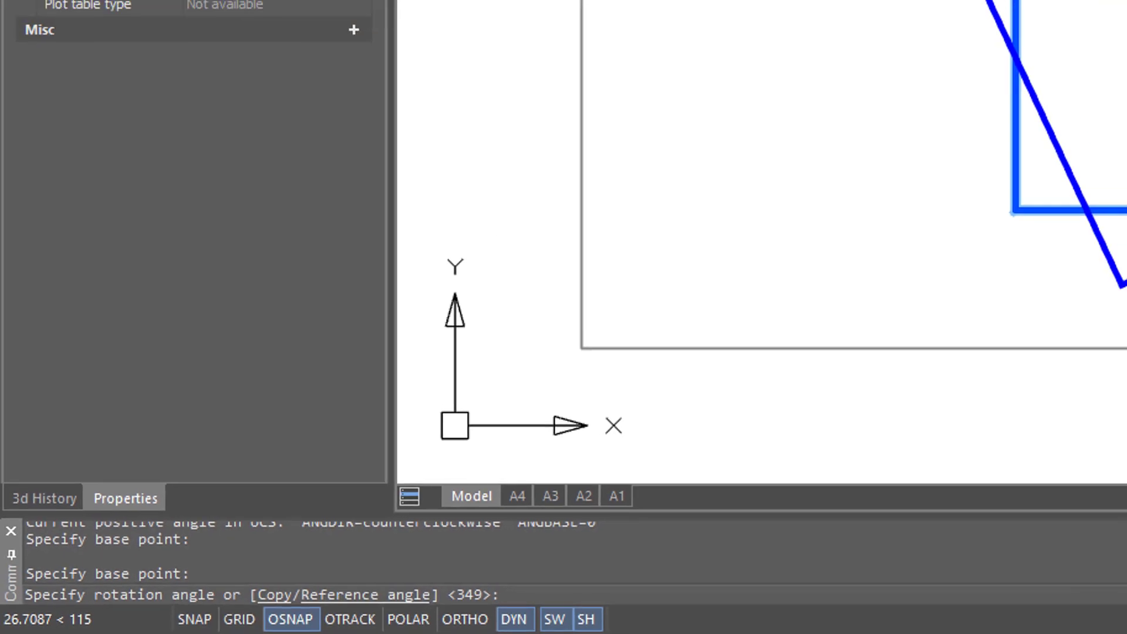
text(-30)
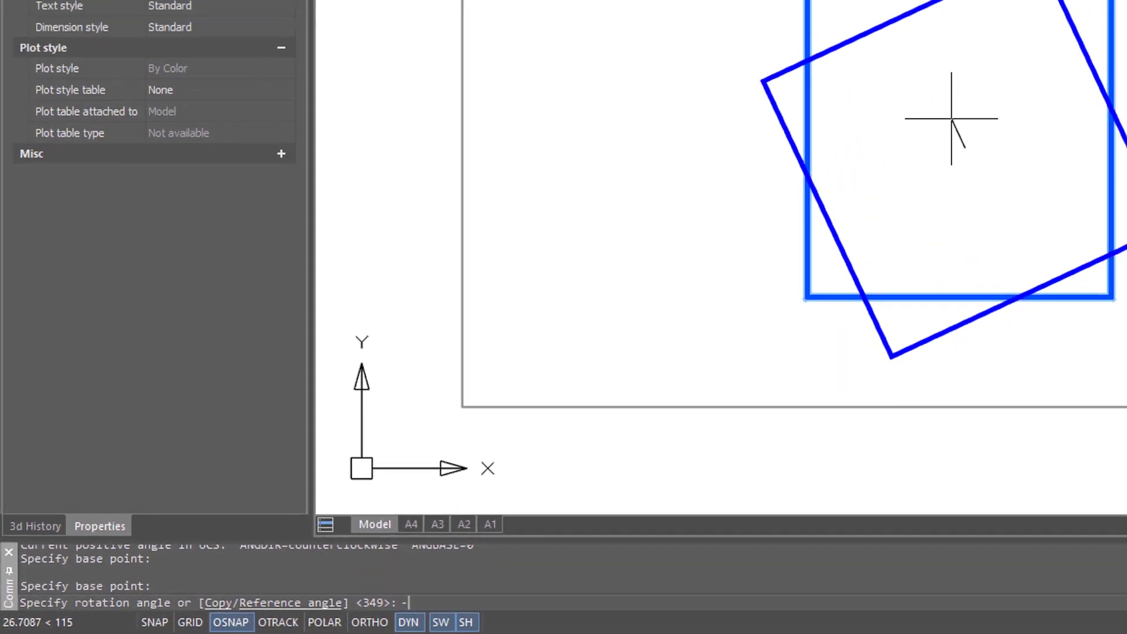
key(Return)
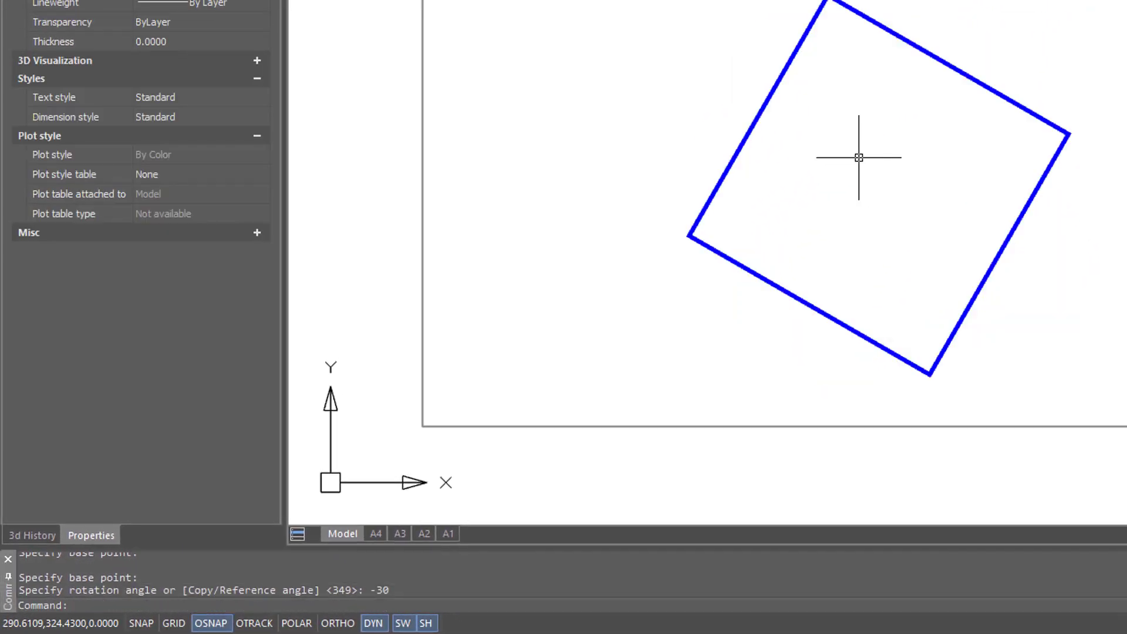
text(u)
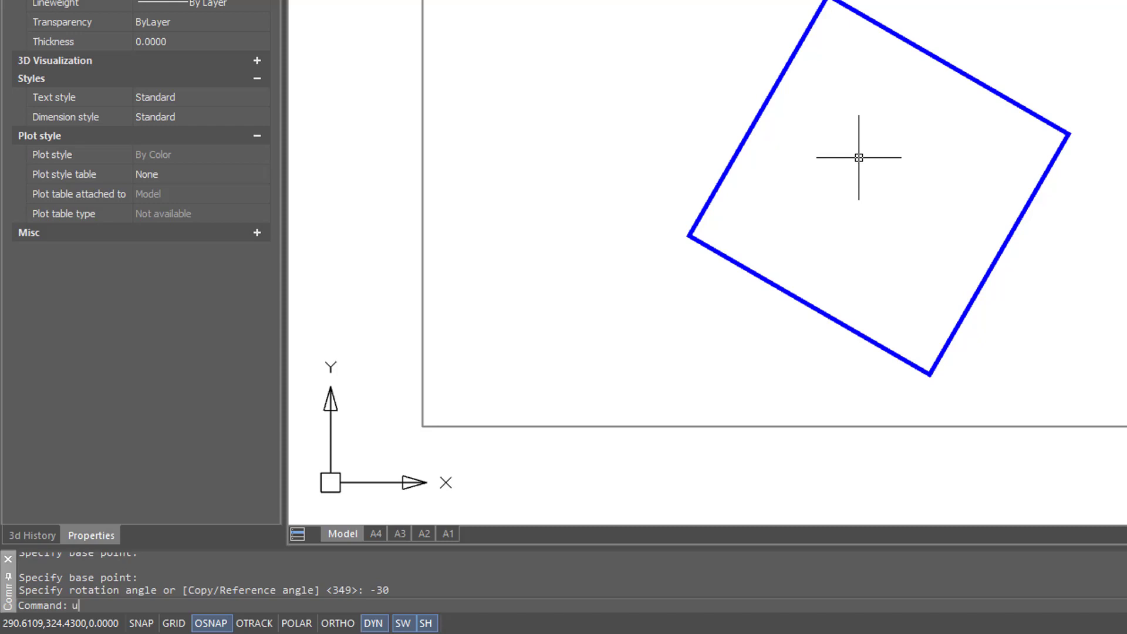
key(Return)
Rotate the blue square by 45 degrees about a point near its centre
text(ro)
key(Return)
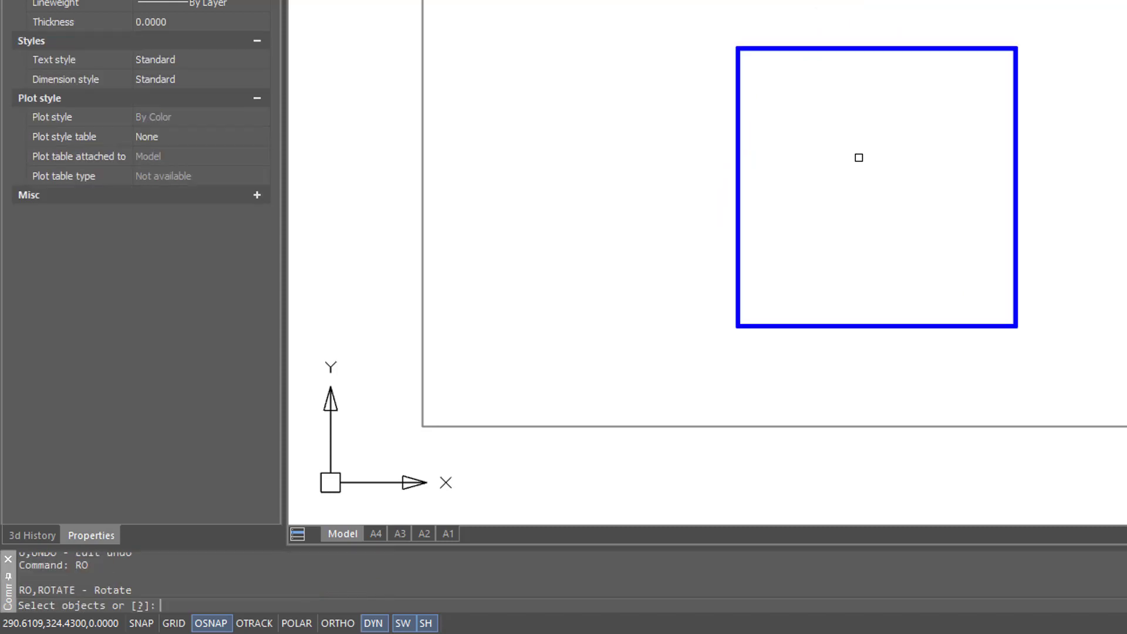
click(859, 157)
key(Return)
click(877, 217)
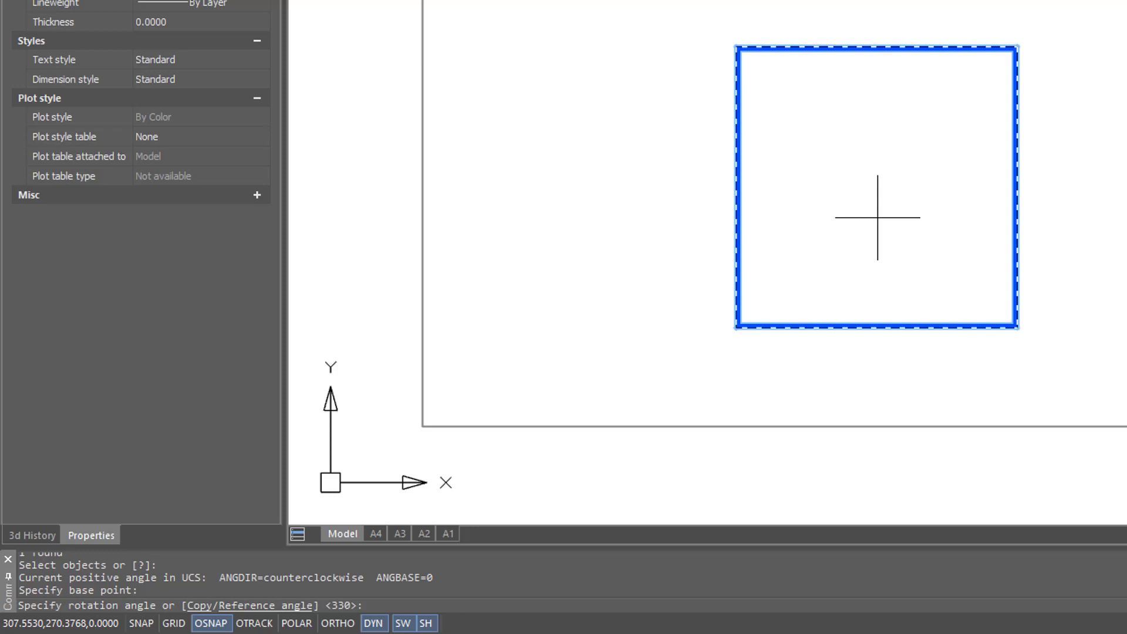
text(45)
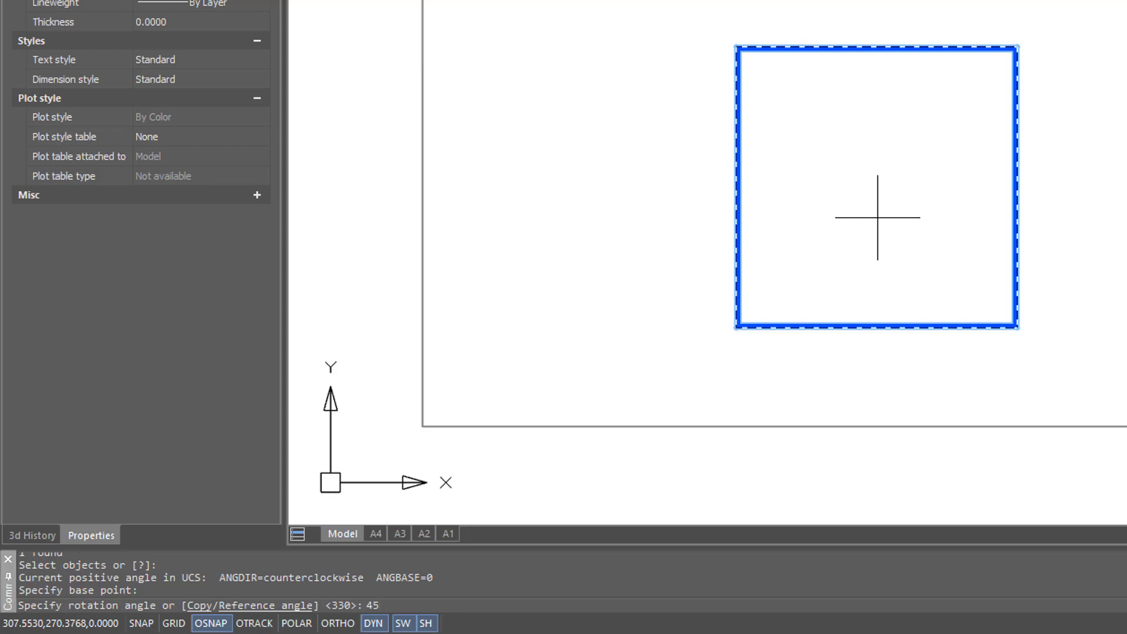
key(Return)
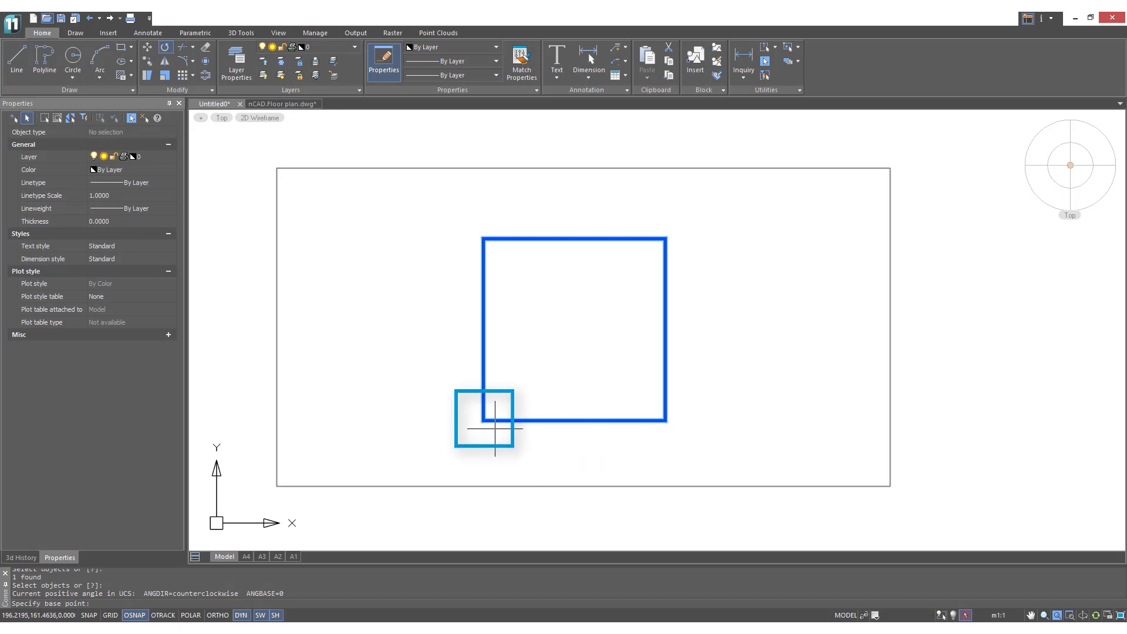
Rotate a copy of the blue square by -30 degrees about its lower-left corner, keeping the original
click(483, 420)
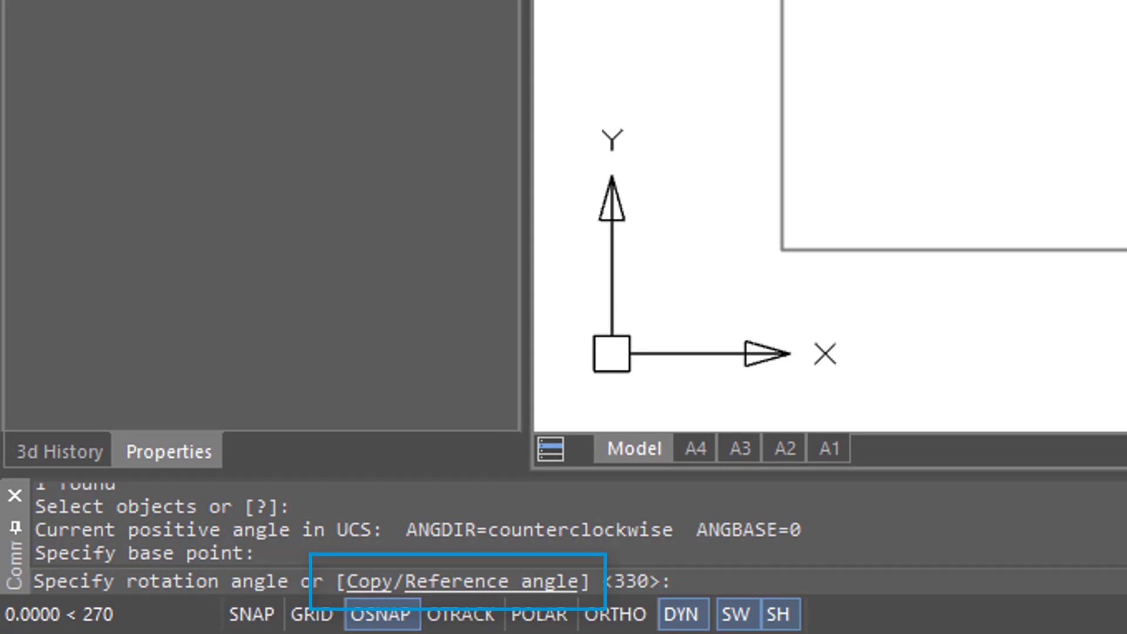
text(c)
key(Return)
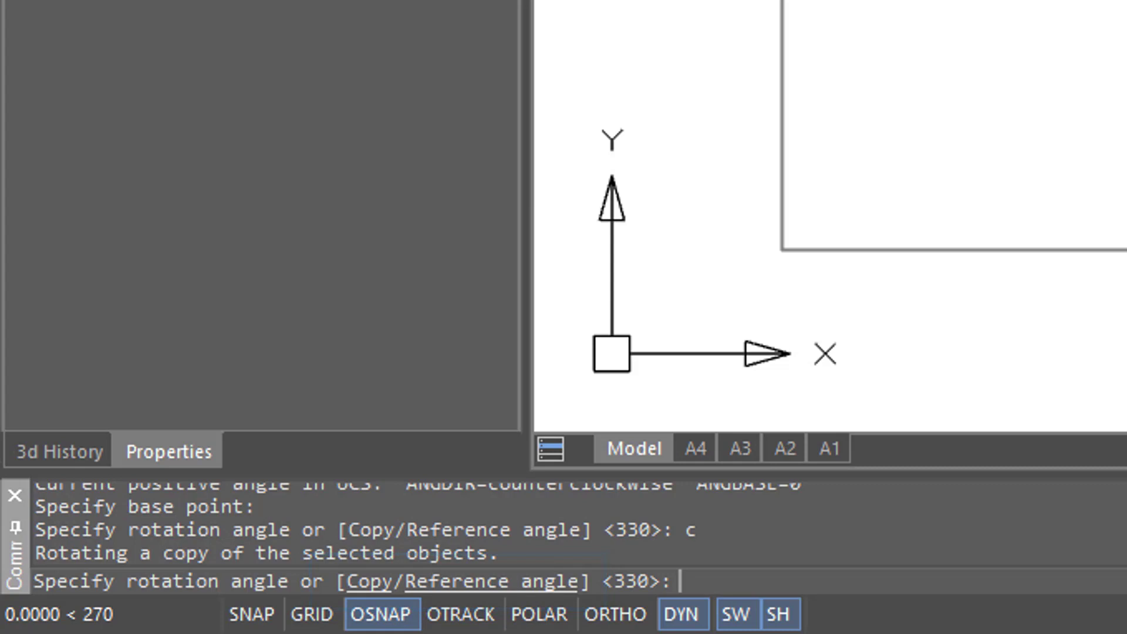
text(-)
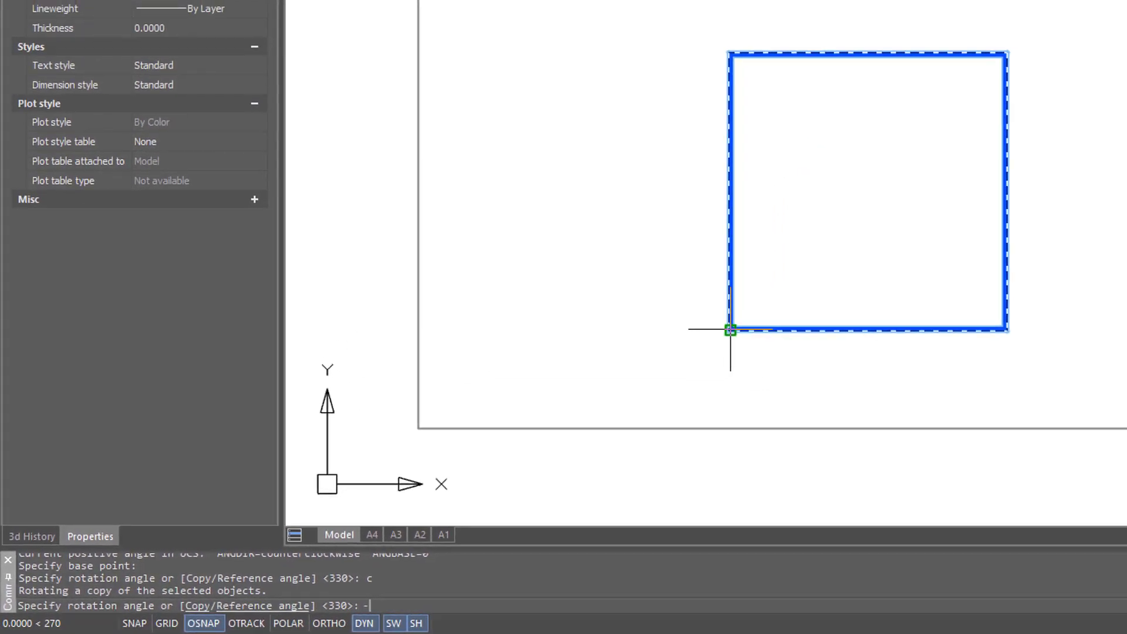
text(30)
key(Return)
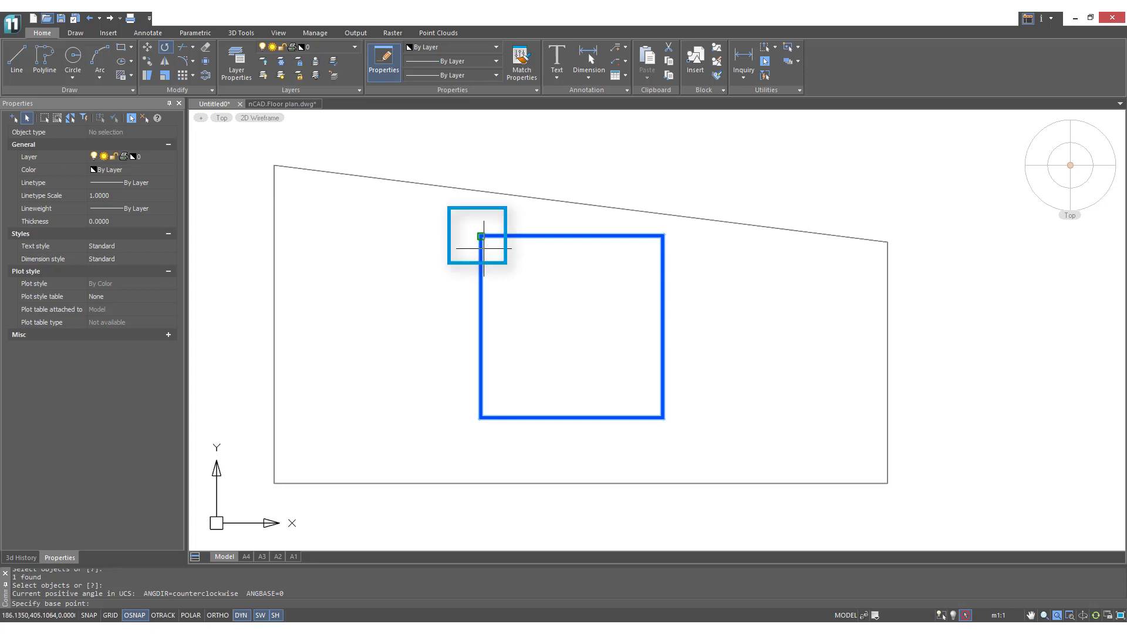
Rotate the square about its upper-left corner with the Reference angle option, using its top edge as reference and the frame's sloping edge endpoints as target
click(480, 236)
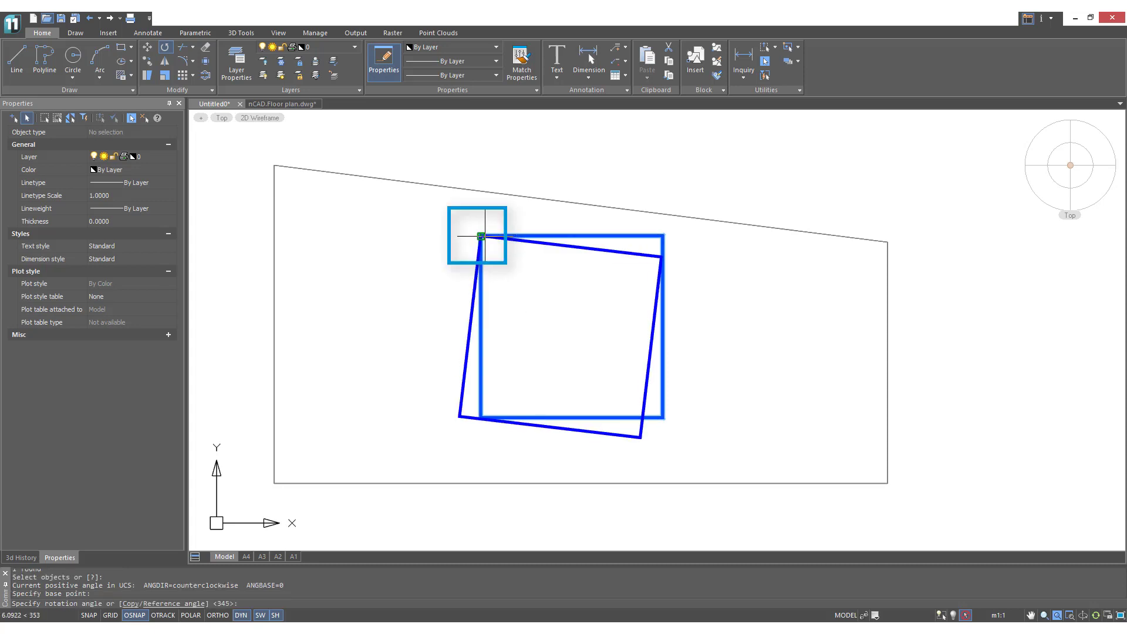
text(r)
key(Return)
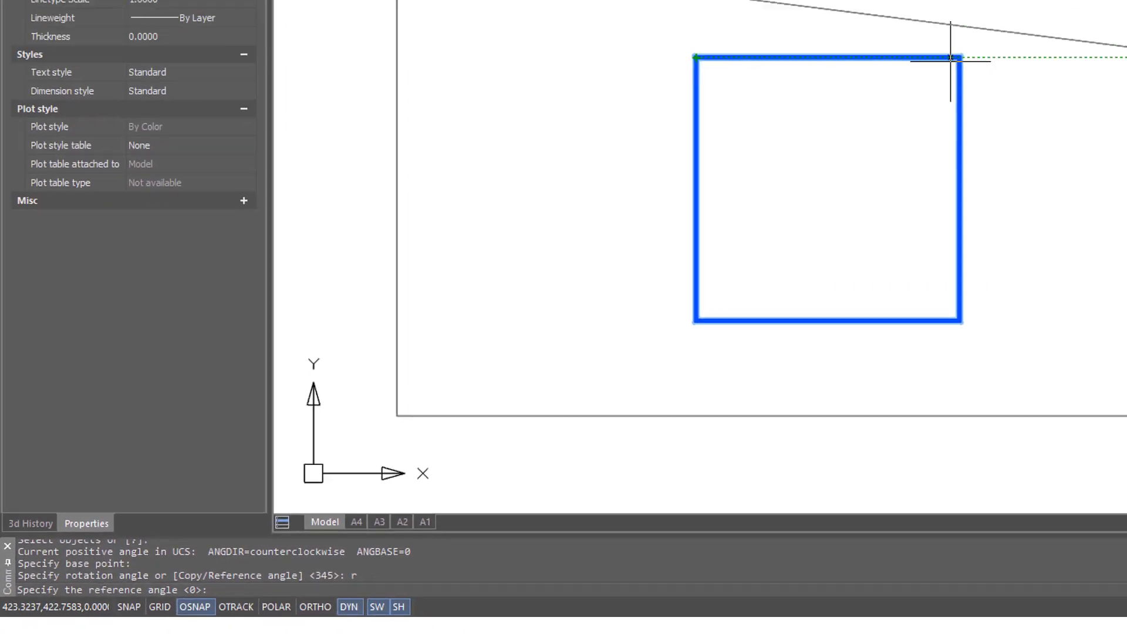
click(835, 134)
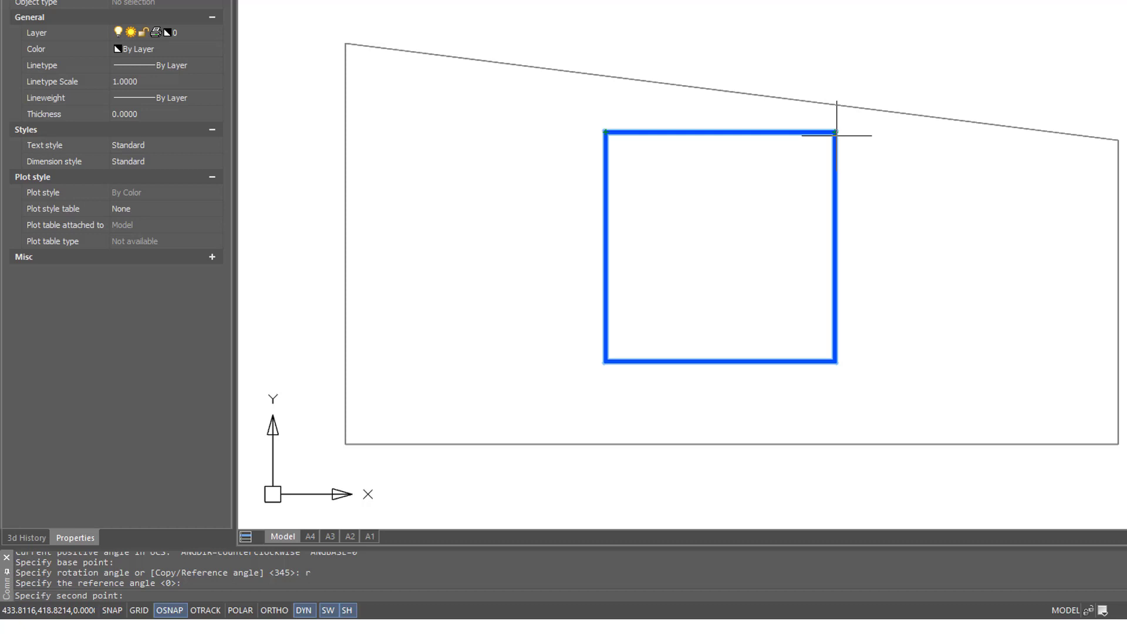
click(603, 132)
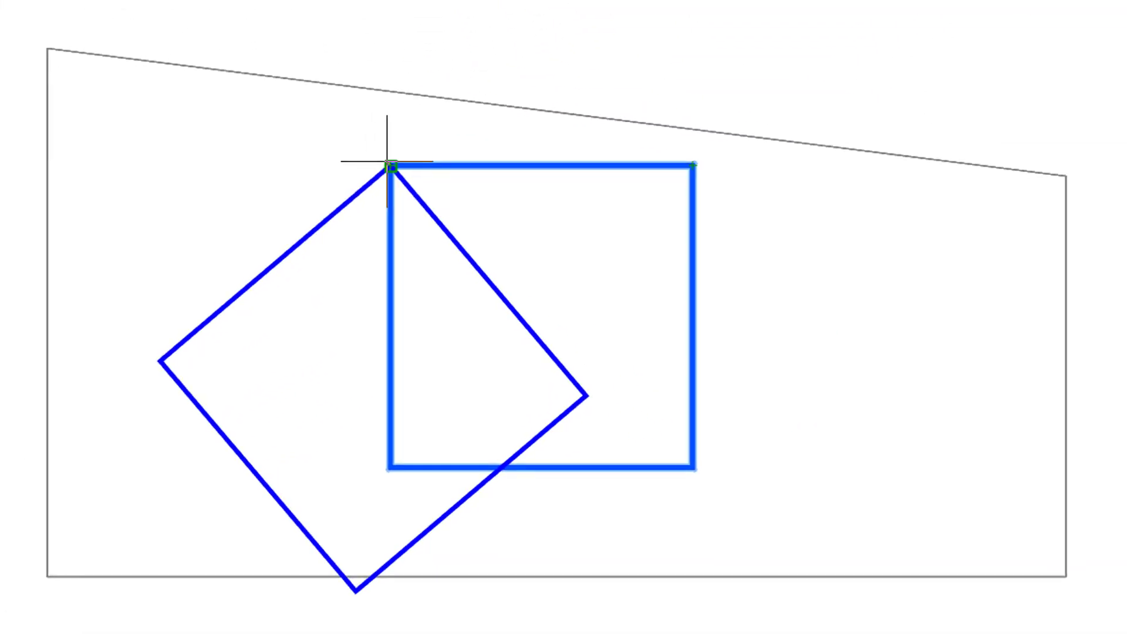
text(p)
key(Return)
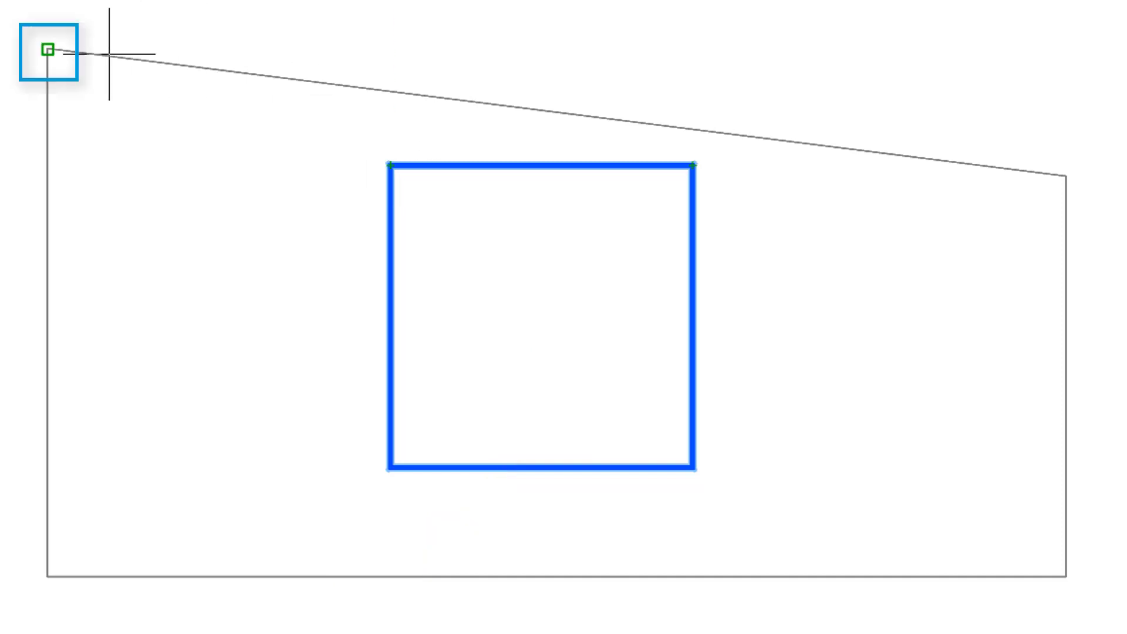
click(47, 48)
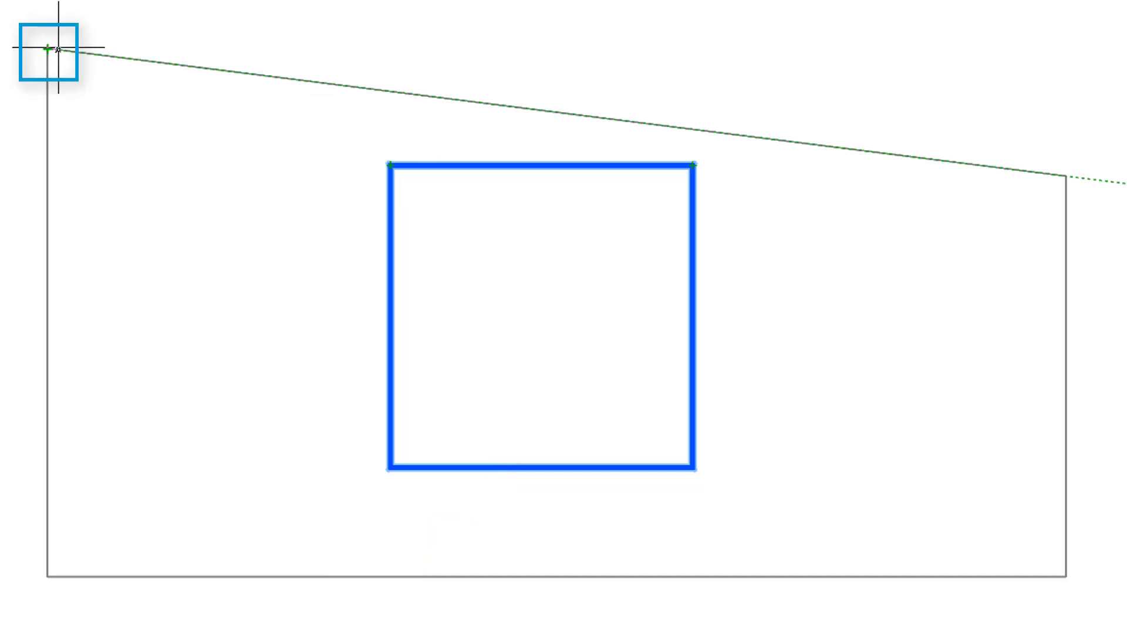
click(1065, 175)
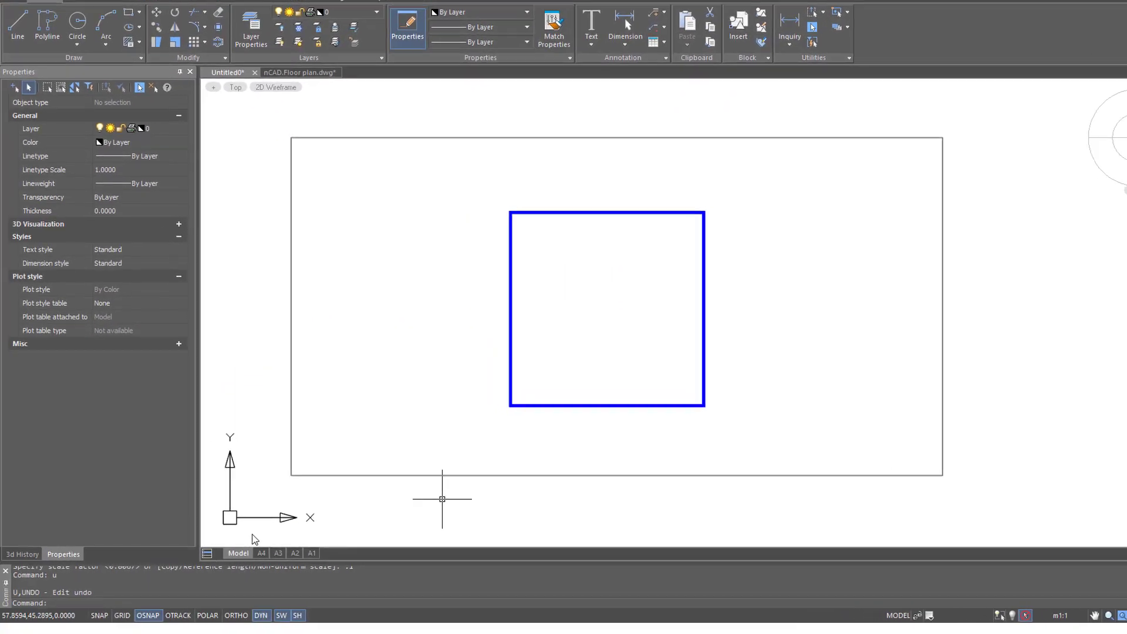
Start the Rotate command and switch on ORTHO mode
text(ro)
key(Return)
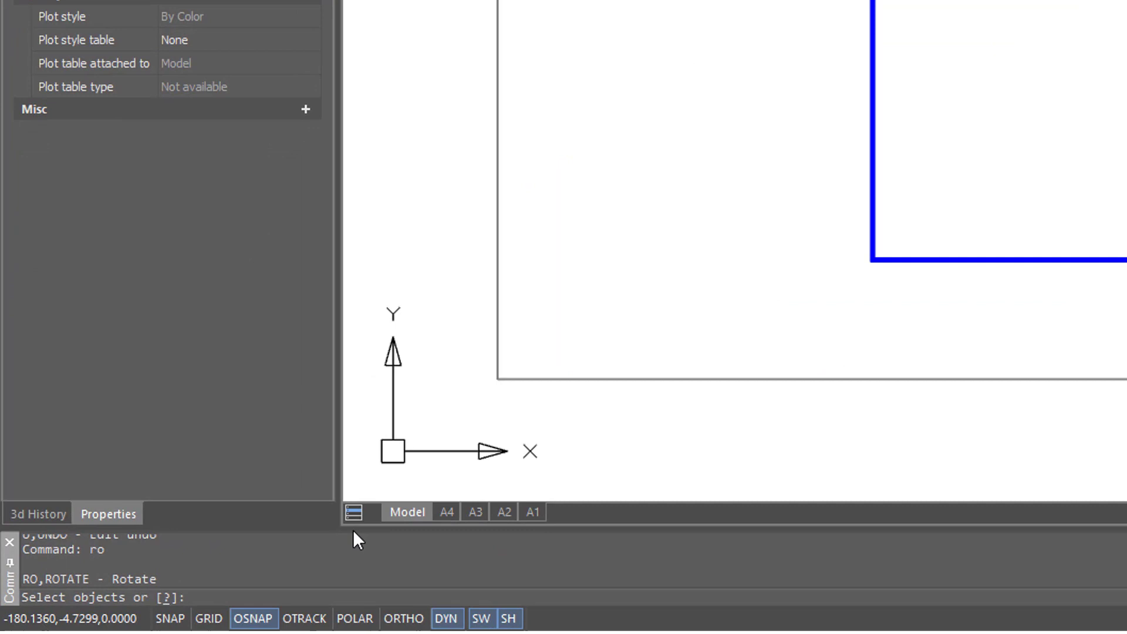
click(403, 619)
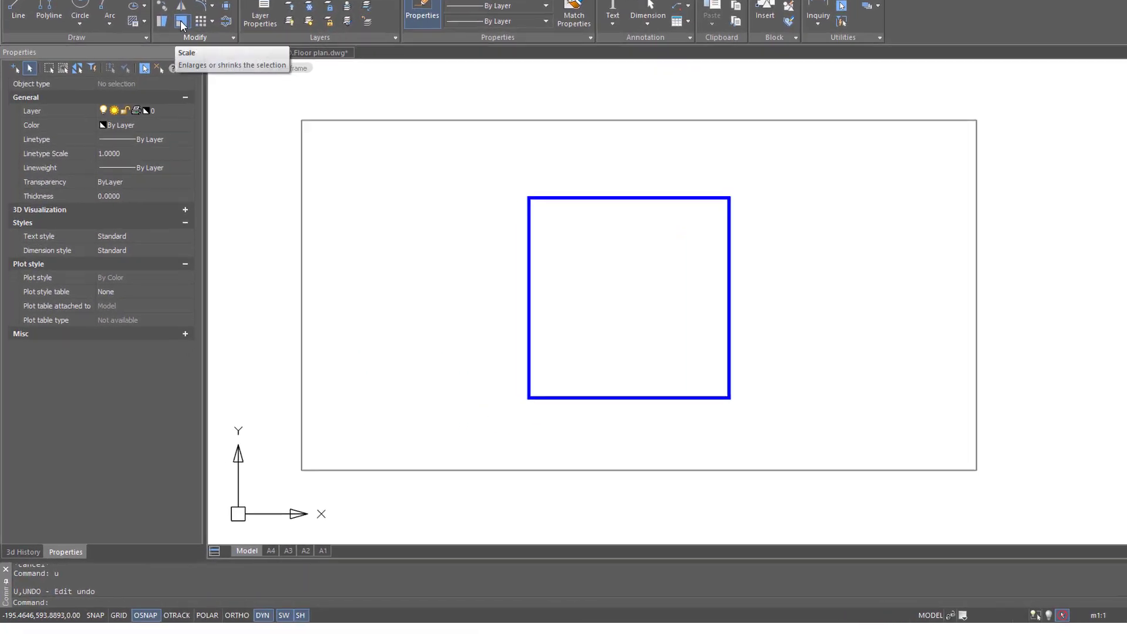
Scale the blue square by a factor of 2 from its lower-left corner
click(181, 23)
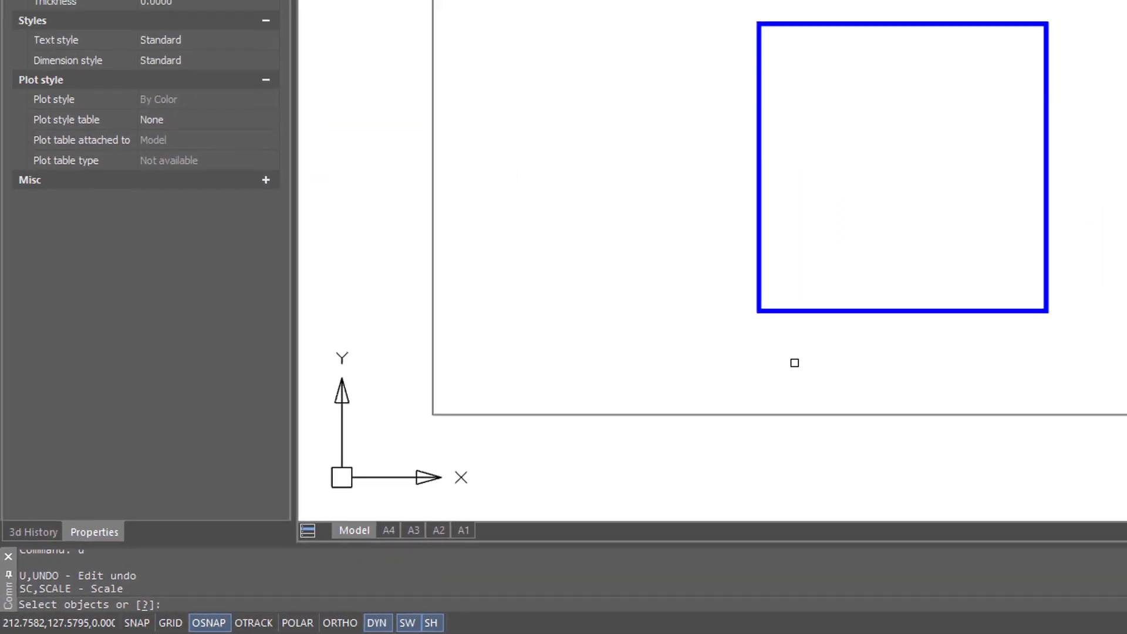
click(804, 310)
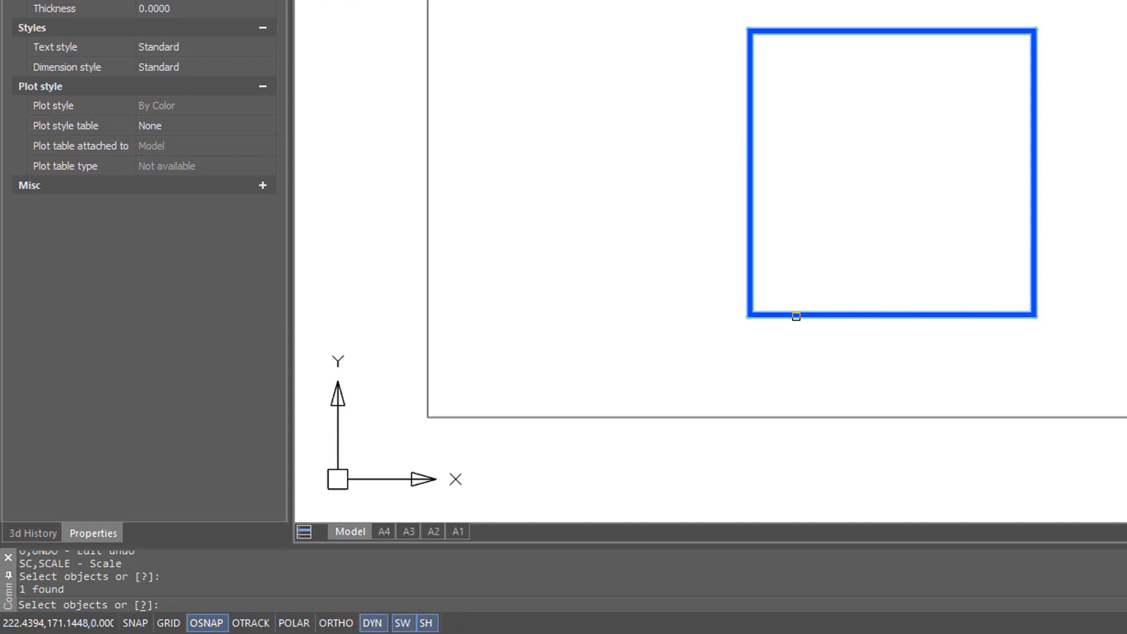
key(Return)
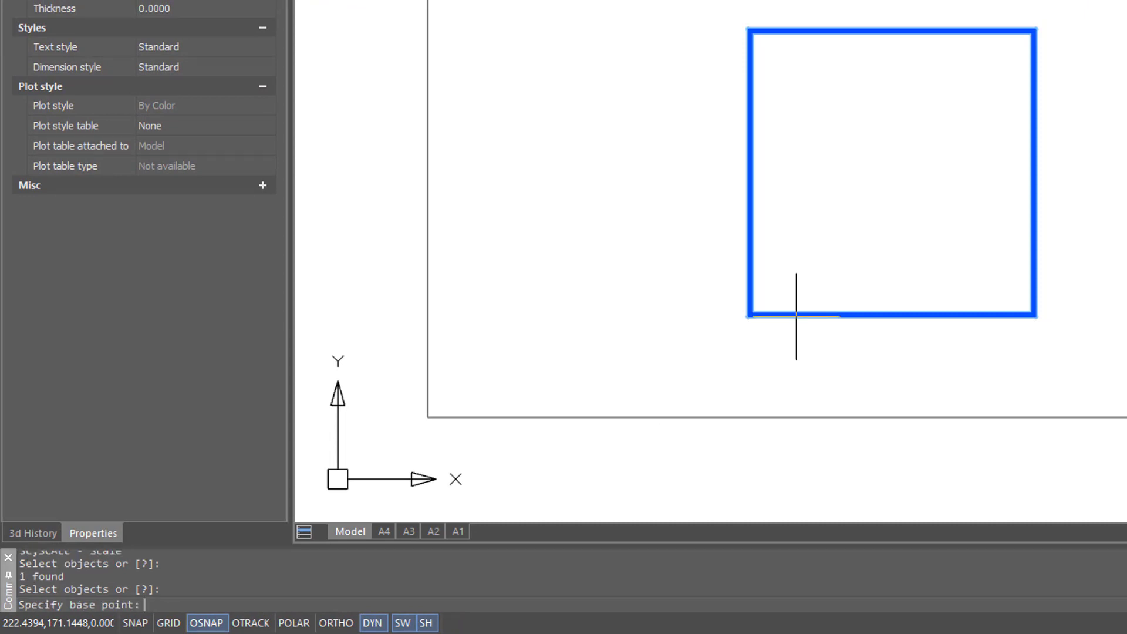
click(749, 314)
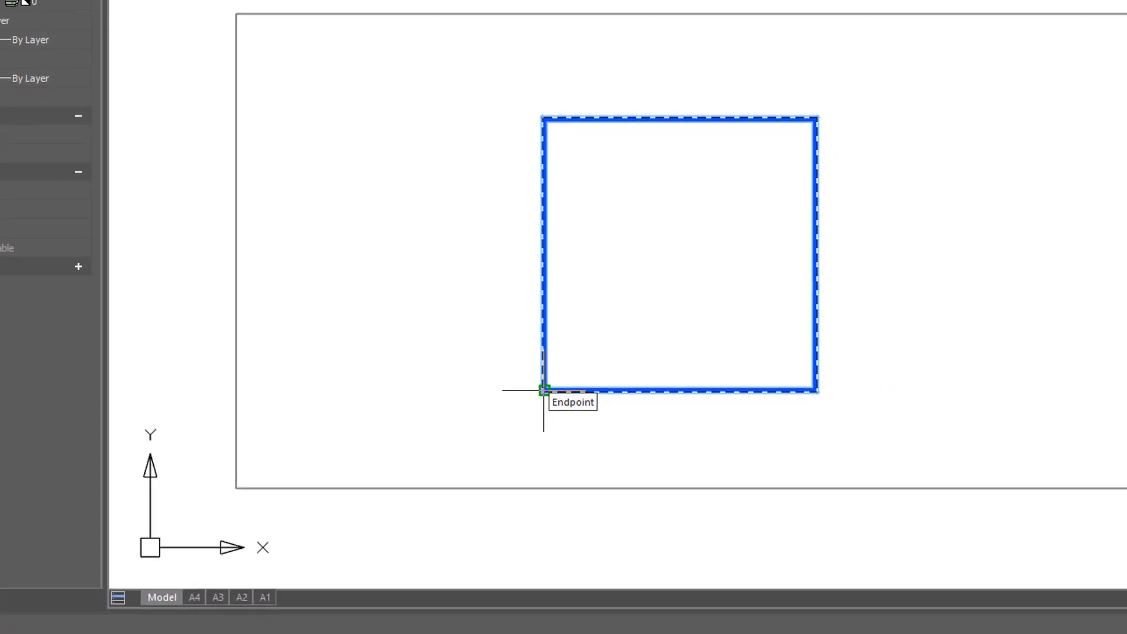
text(5)
key(Return)
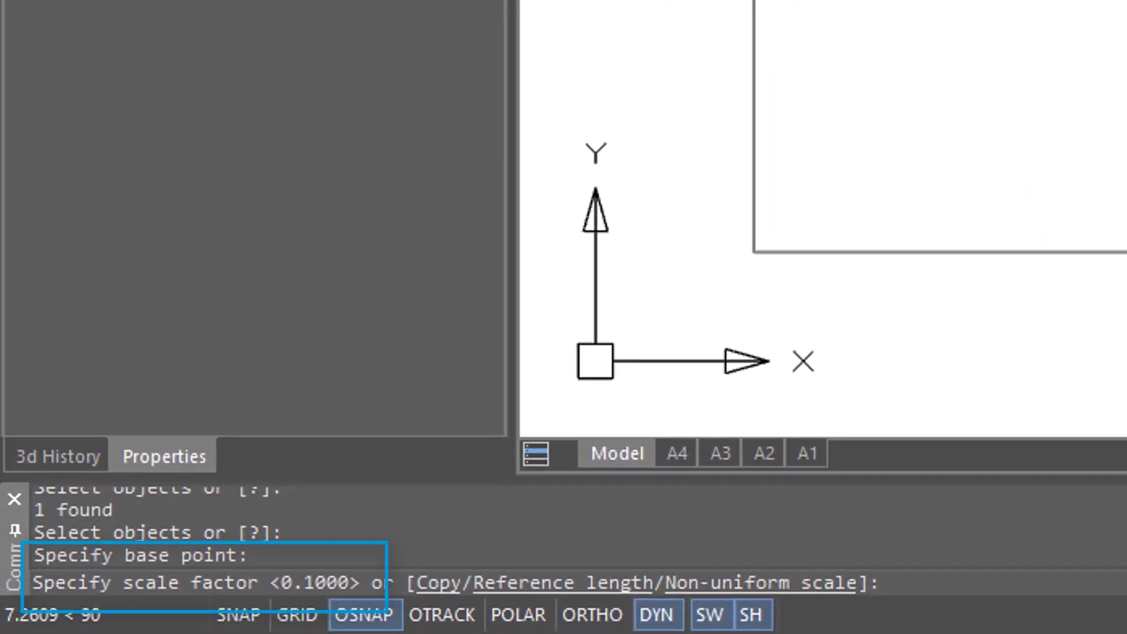
text(2)
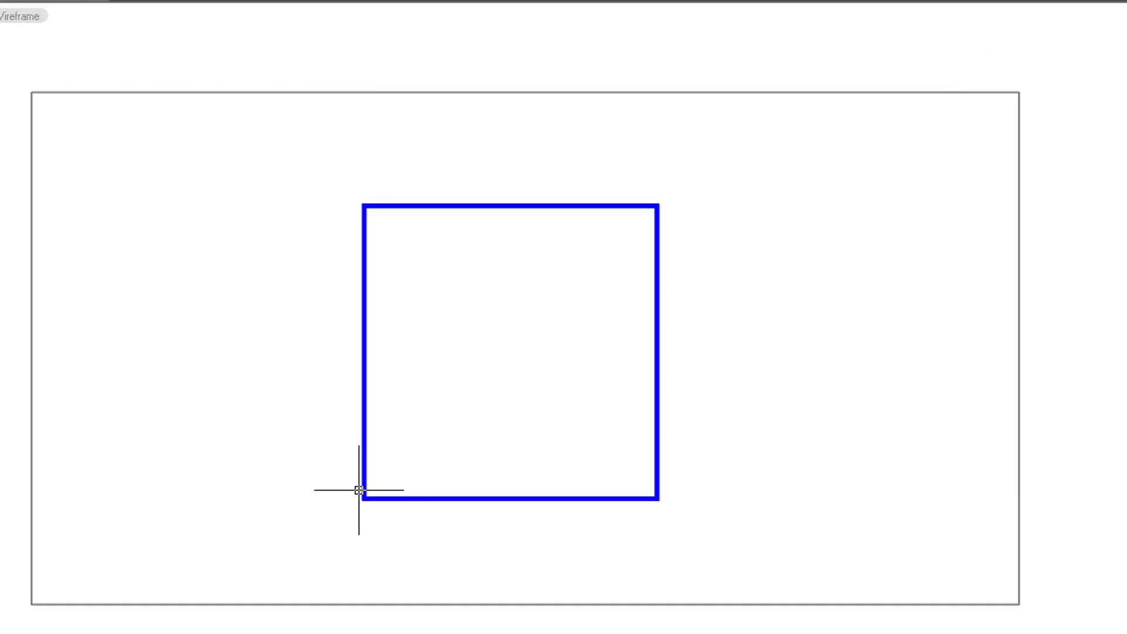
Scale the blue square by a factor of 0.5 from its lower-left corner
click(359, 489)
key(Return)
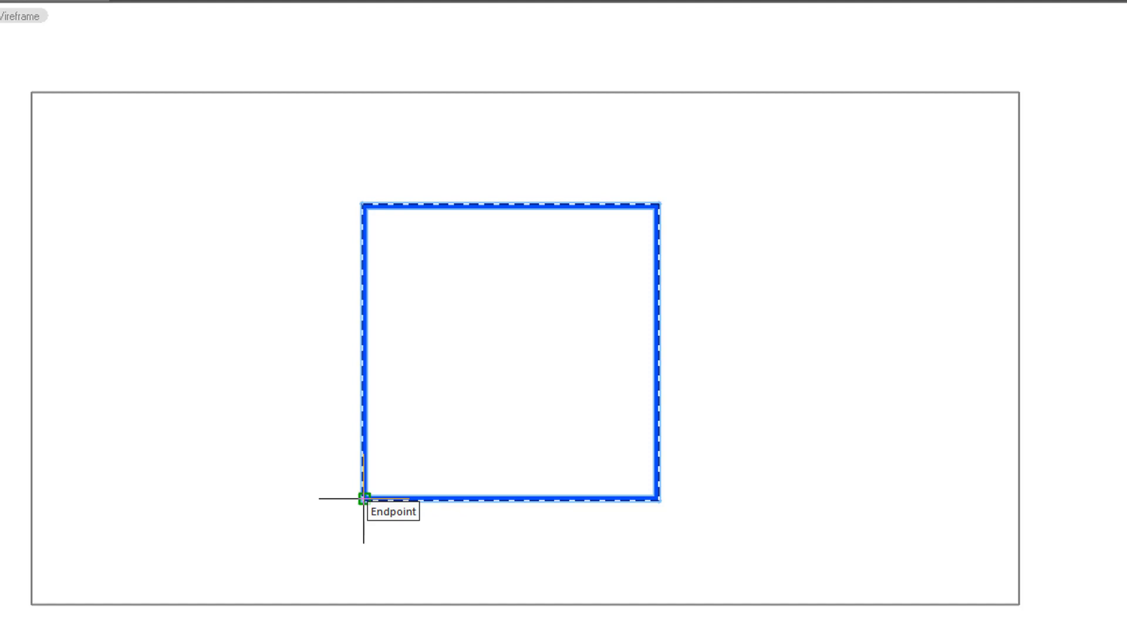
click(363, 498)
text(0.5)
key(Return)
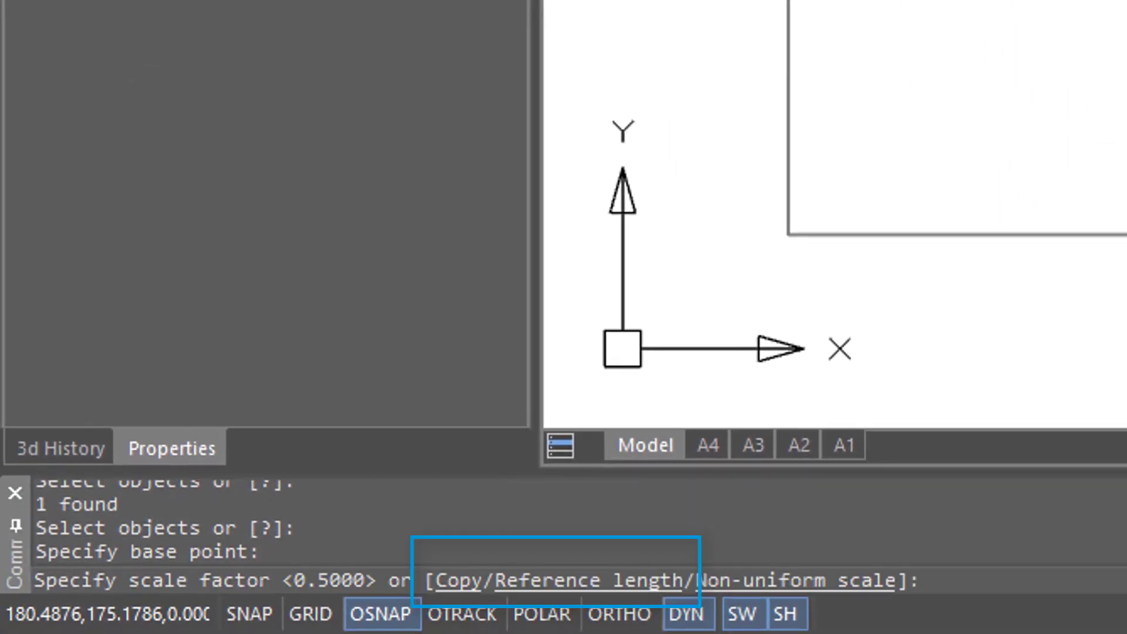
Scale the blue square with the Copy option and define the new reference length by Points, from the frame's upper-left to upper-right corner
text(c)
key(Return)
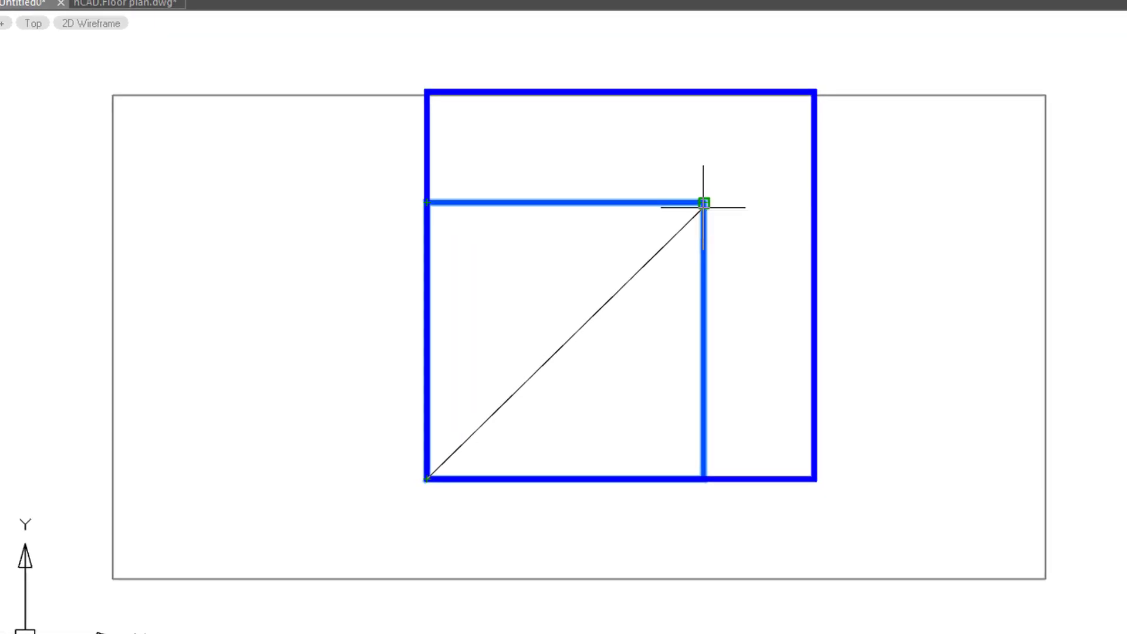
key(p)
key(Return)
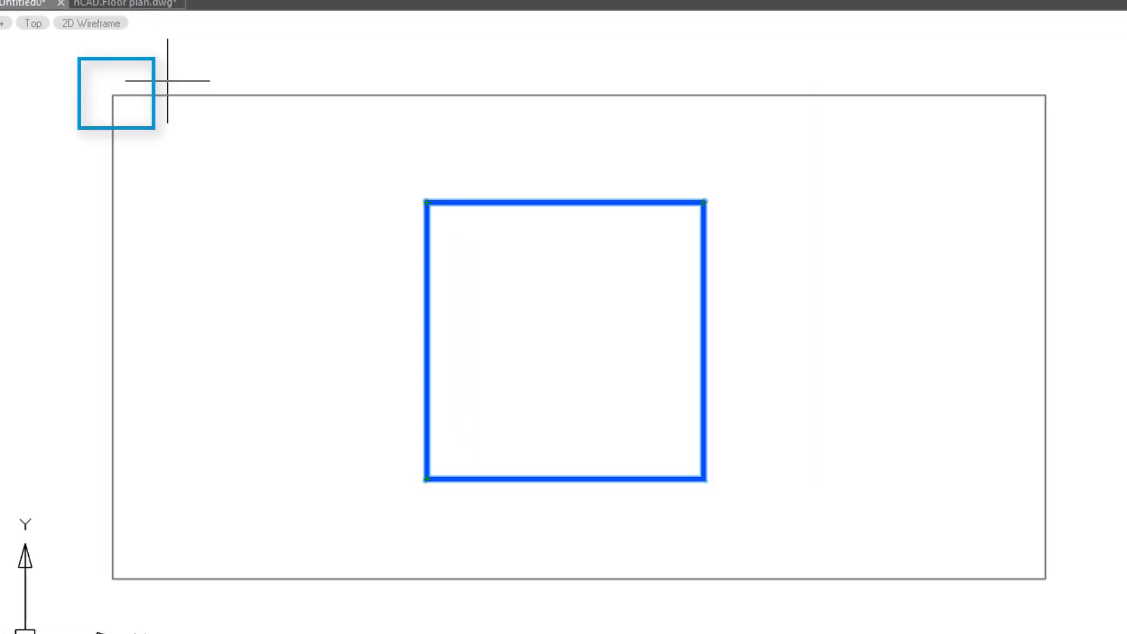
click(113, 94)
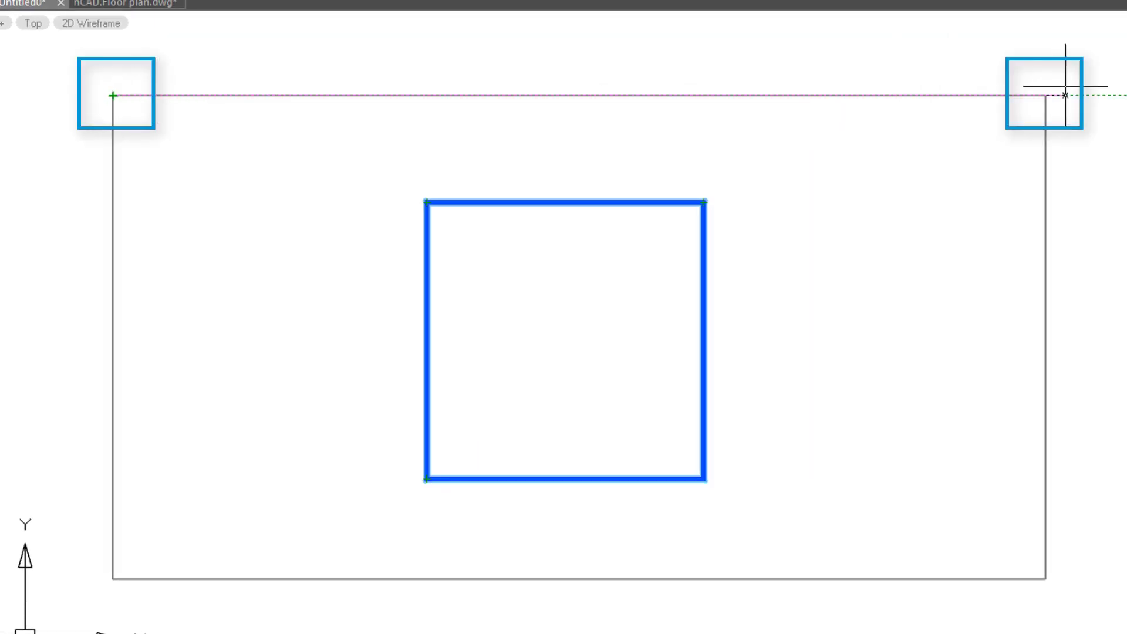
click(1045, 95)
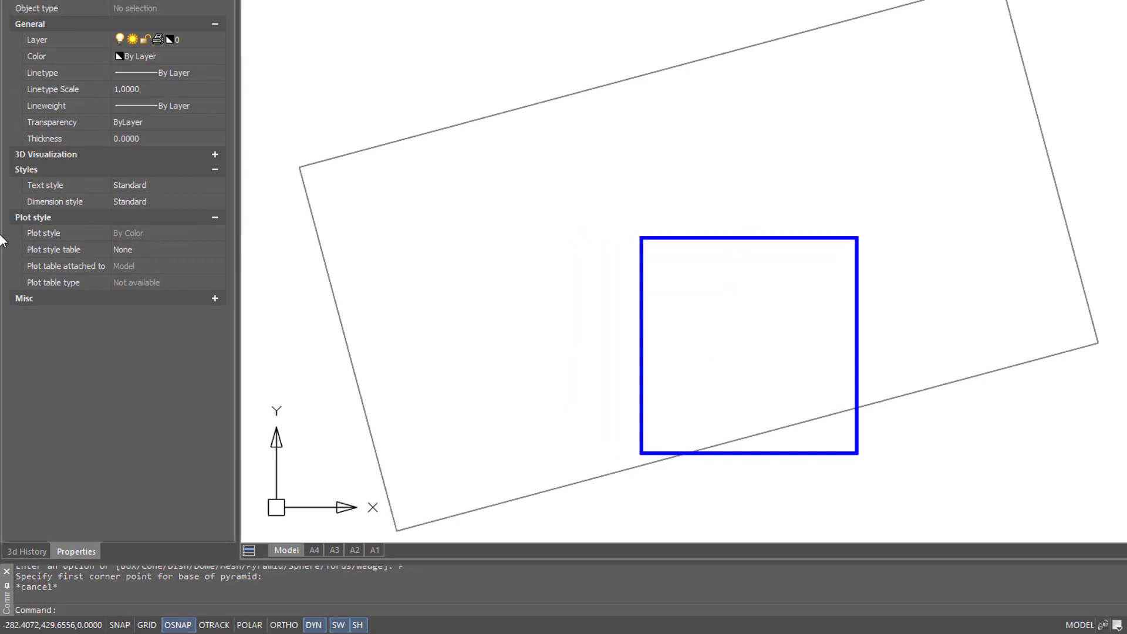
Rotate the user coordinate system 15 degrees about its Z axis
text(ucs)
key(Return)
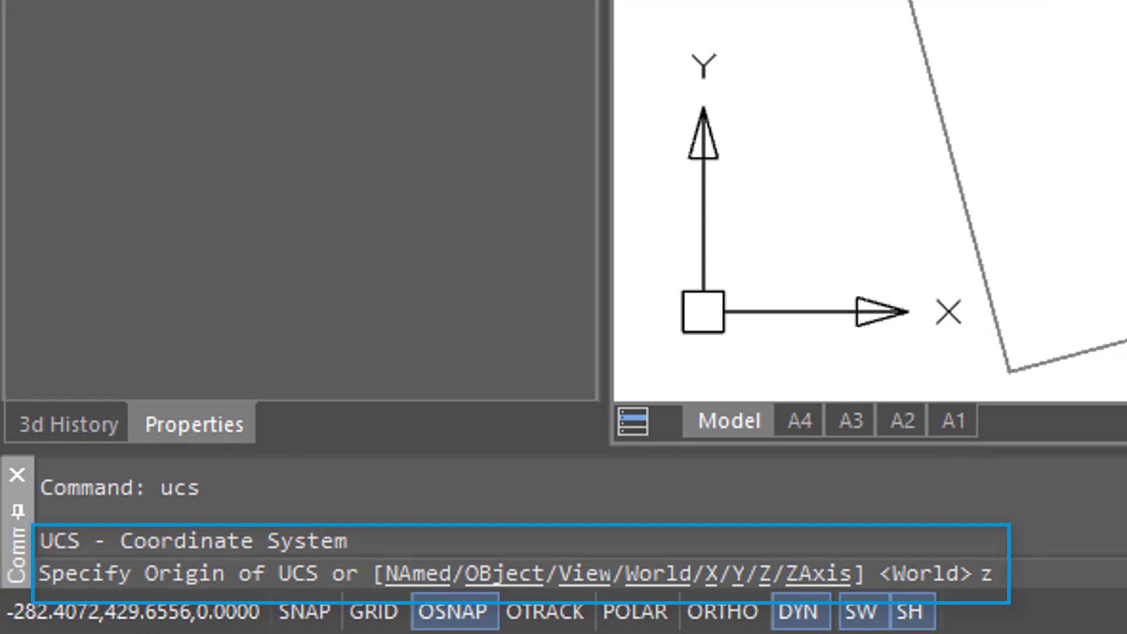
text(z)
key(Return)
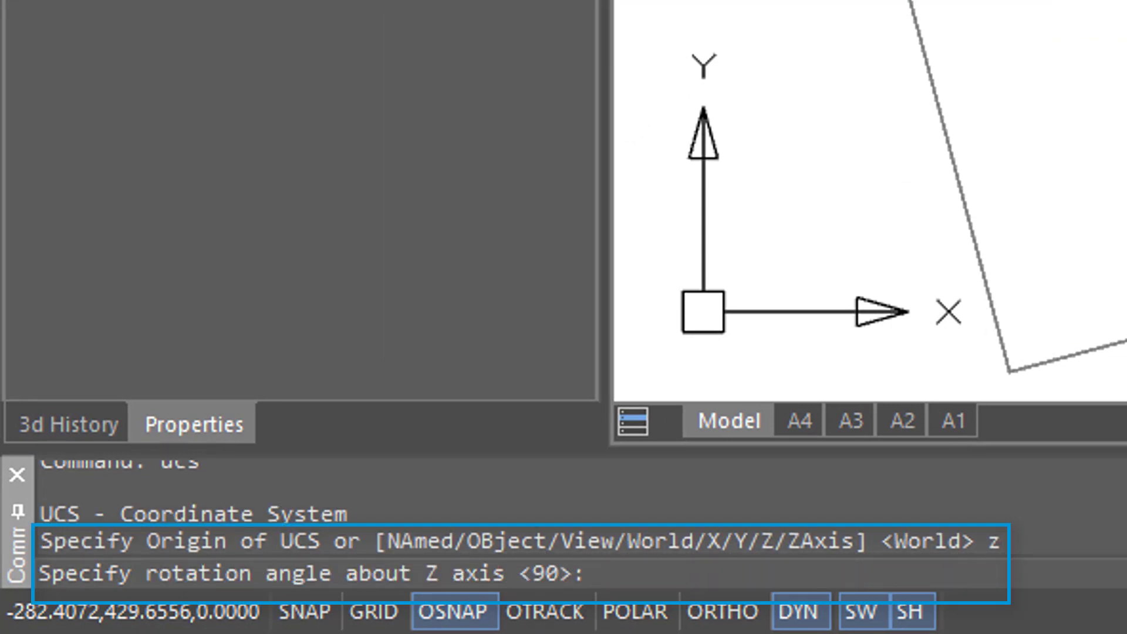
text(15)
key(Return)
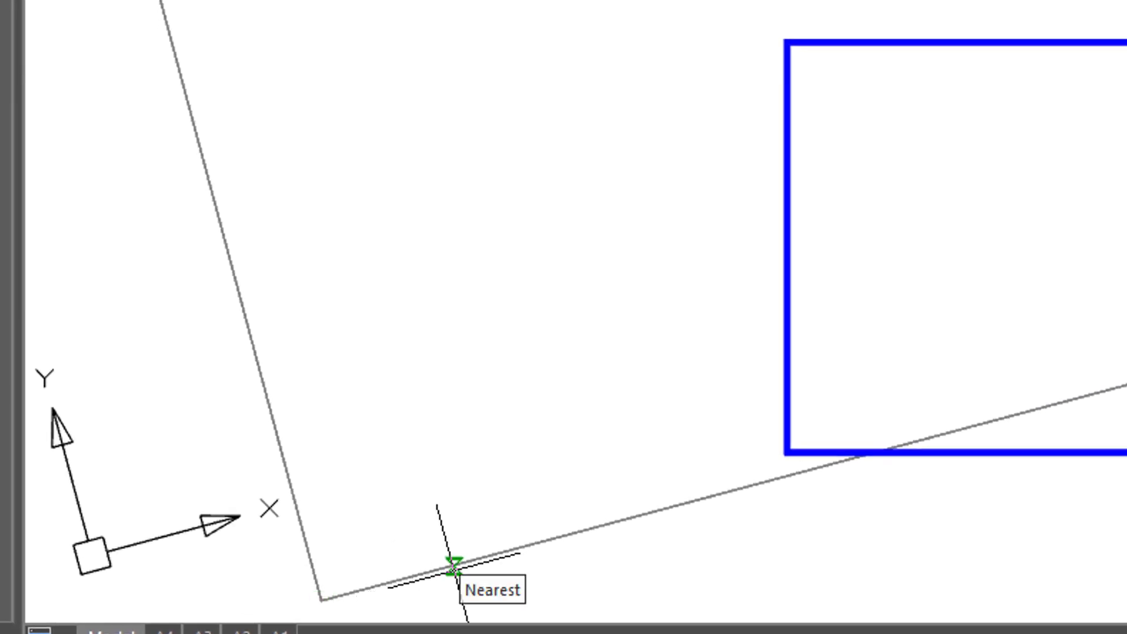
Draw an orthogonal line about 151 units long perpendicular from the tilted frame's lower edge, and continue it at a right angle to the frame's left edge
click(453, 565)
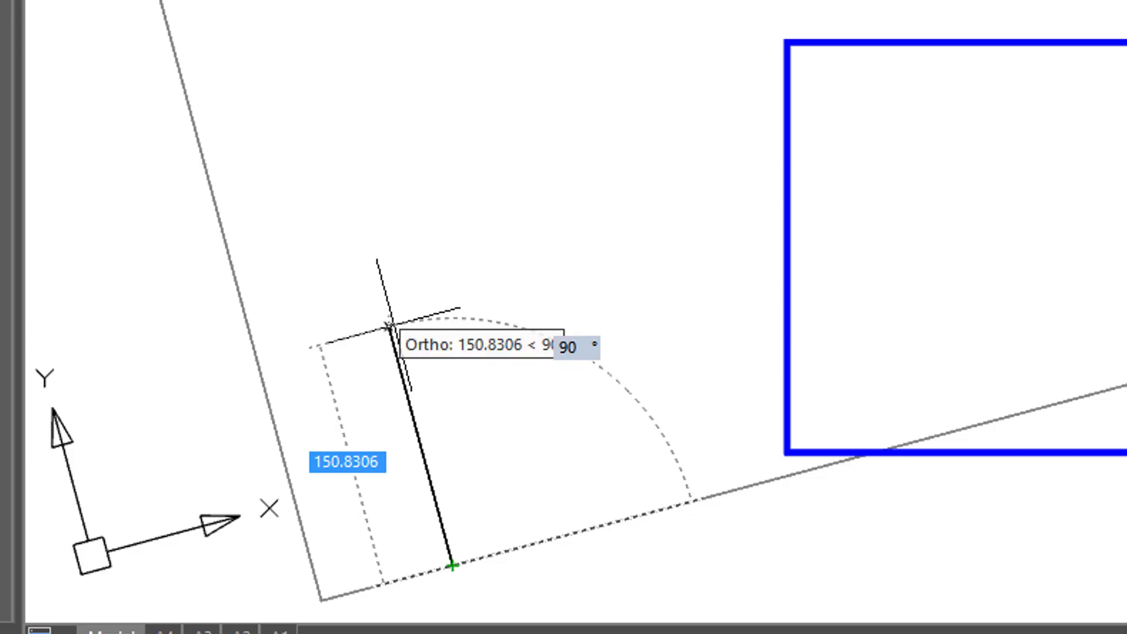
click(389, 326)
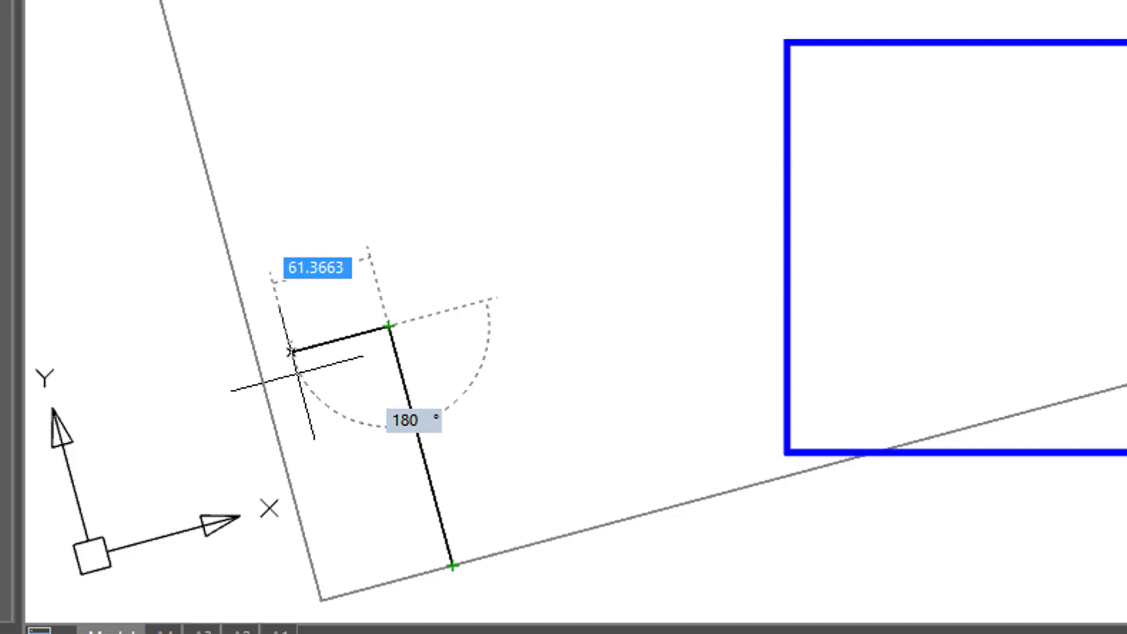
click(258, 360)
key(Escape)
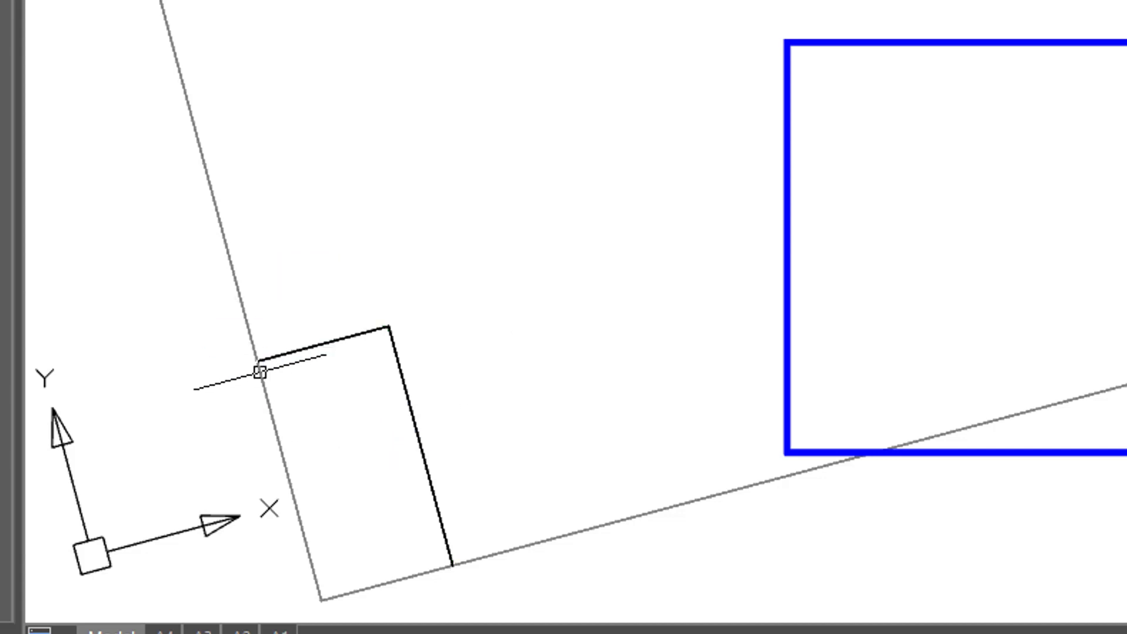